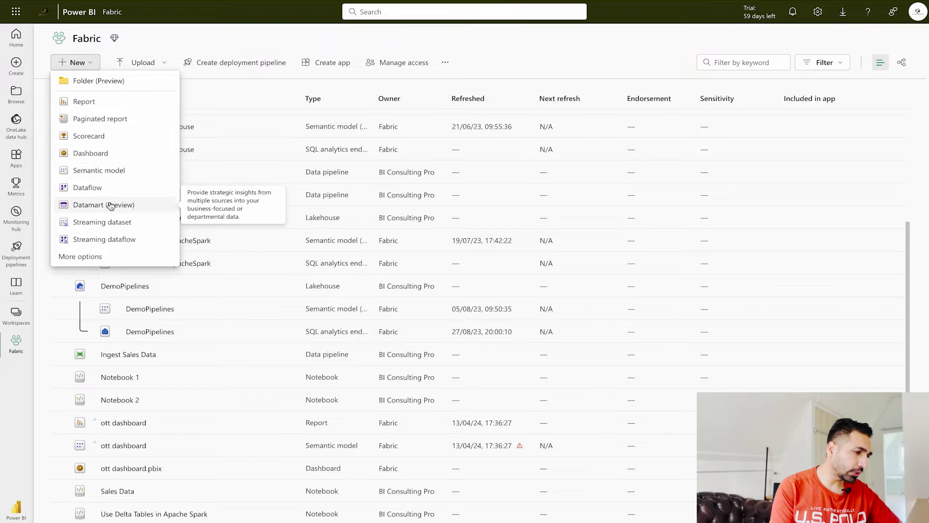
Show all item types, then switch the Fabric experience to Data Factory
{"action": "left_click", "coordinate": [94, 260]}
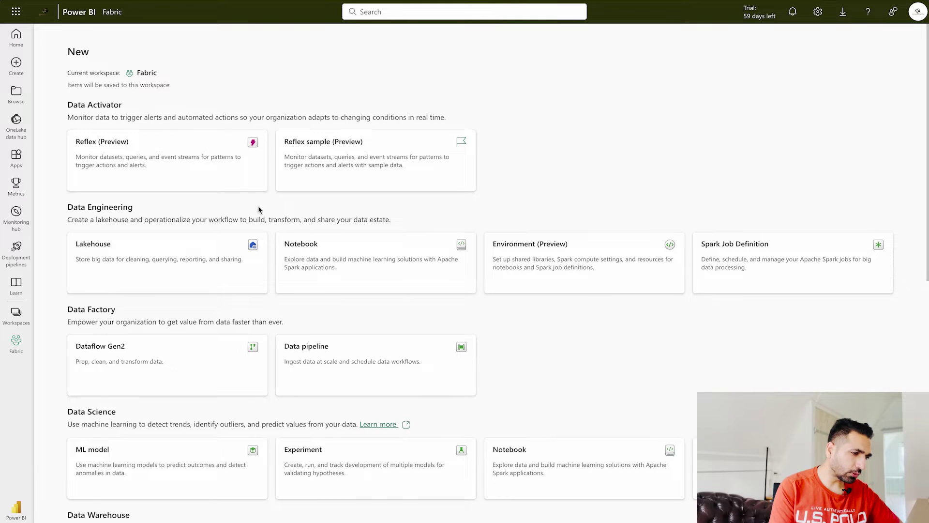
{"action": "scroll", "coordinate": [367, 214], "scroll_direction": "down", "scroll_amount": 1}
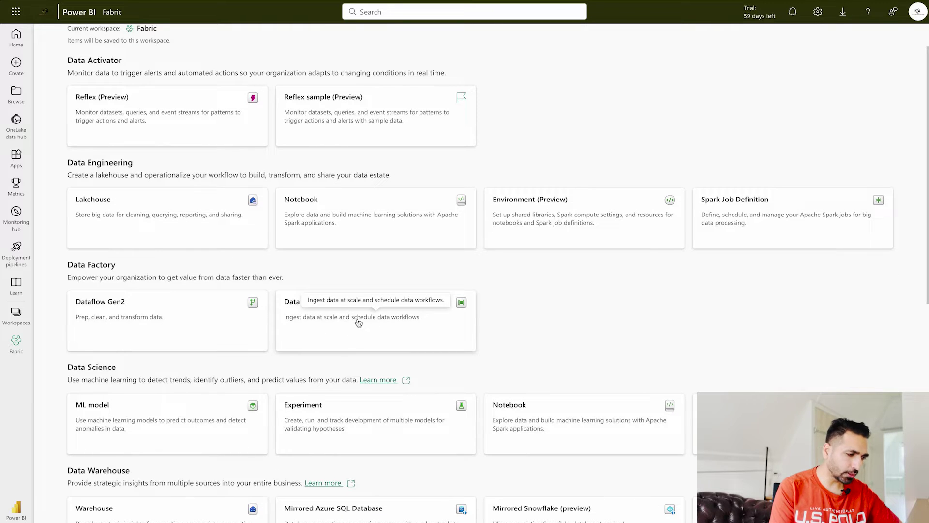
{"action": "left_click", "coordinate": [16, 513]}
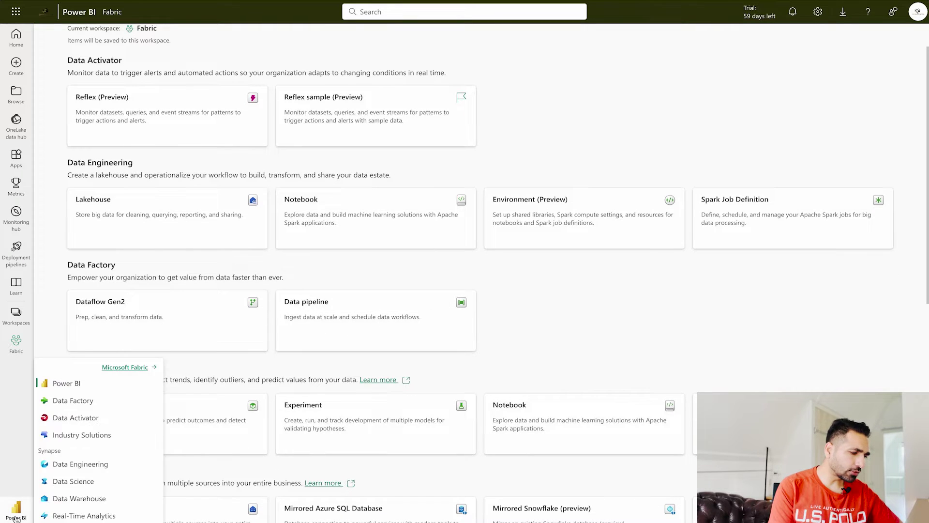
{"action": "left_click", "coordinate": [81, 402]}
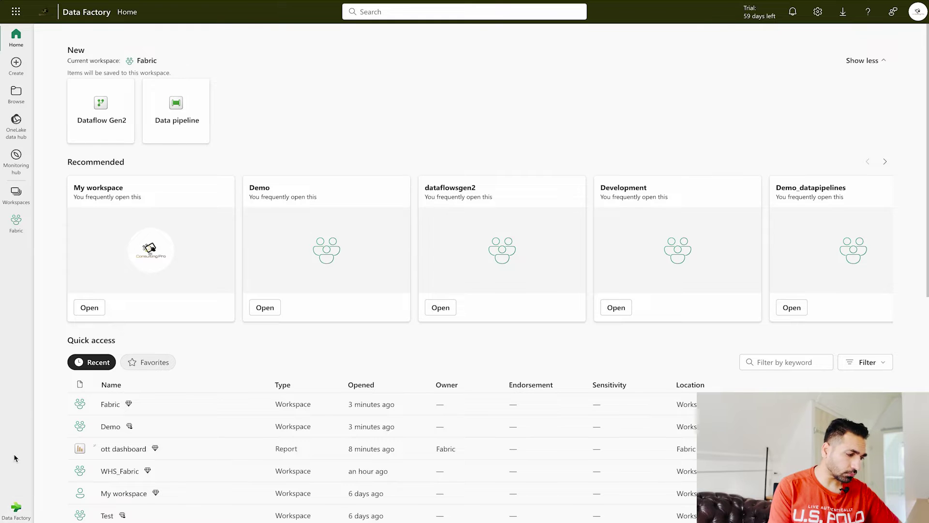
Create a data pipeline, renaming the default pipeline1 to SemanticModelRefreshActivity
{"action": "left_click", "coordinate": [17, 514]}
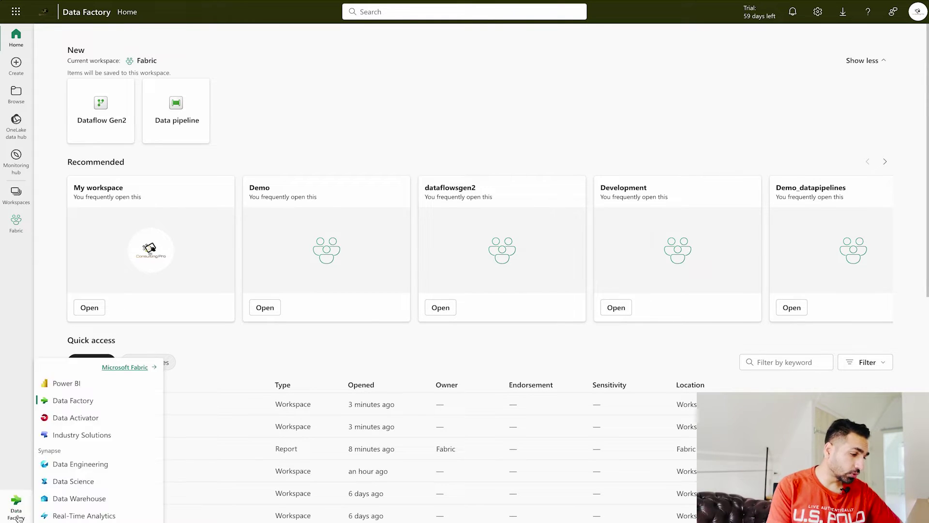
{"action": "left_click", "coordinate": [313, 131]}
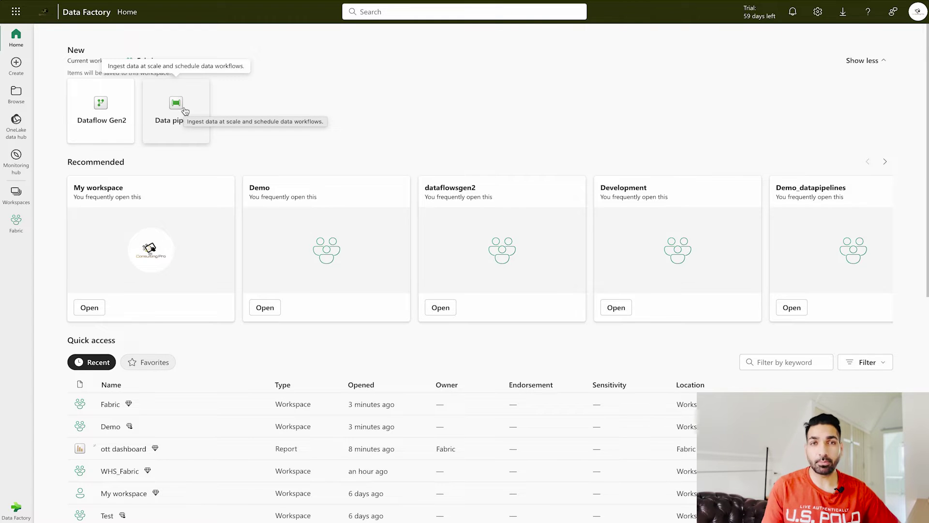
{"action": "left_click", "coordinate": [185, 110]}
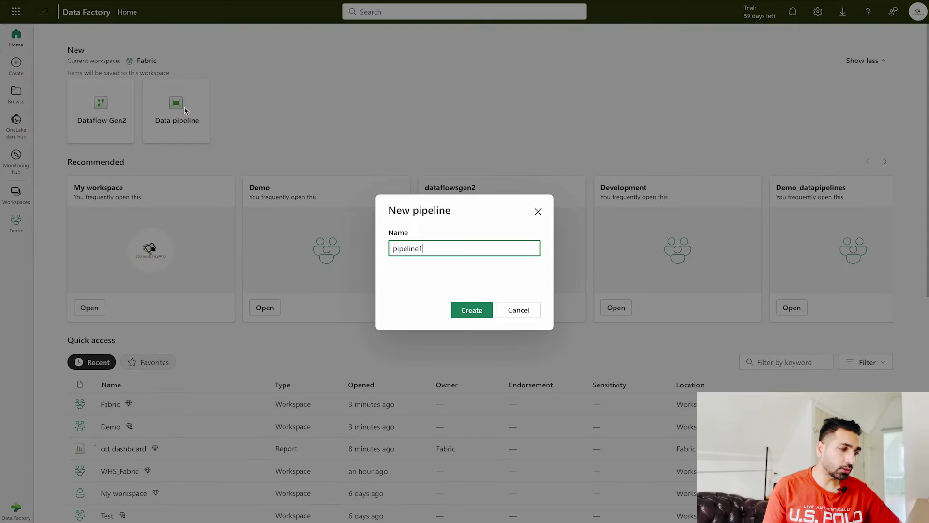
{"action": "left_click_drag", "start_coordinate": [443, 250], "coordinate": [347, 252]}
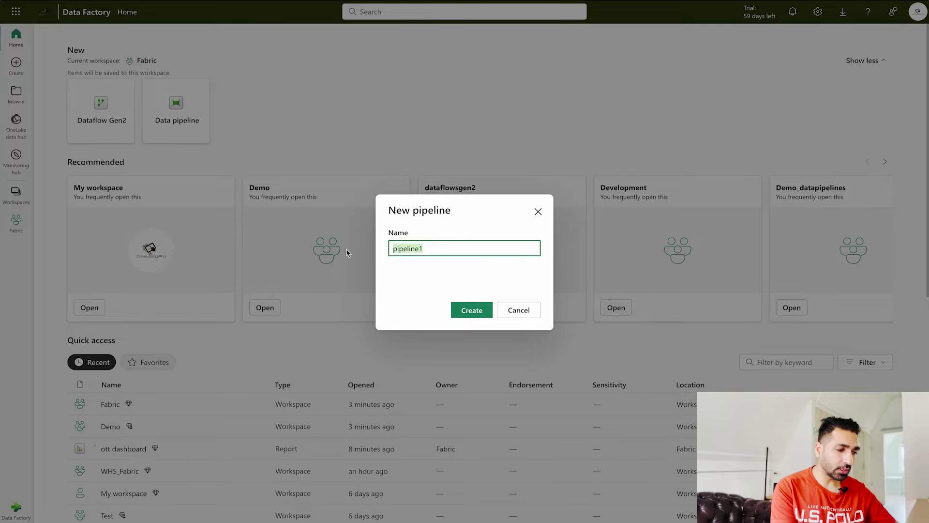
{"action": "type", "text": "Data"}
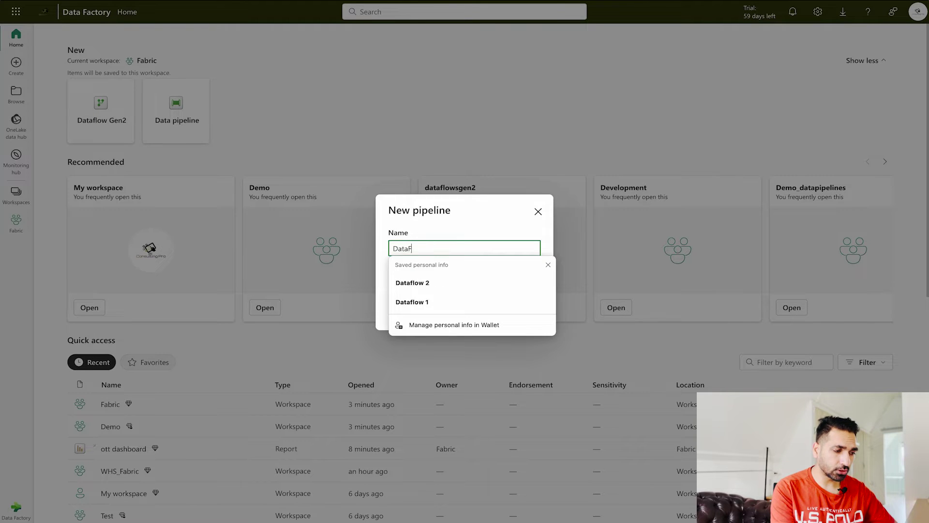
{"action": "type", "text": "RefreshActivity"}
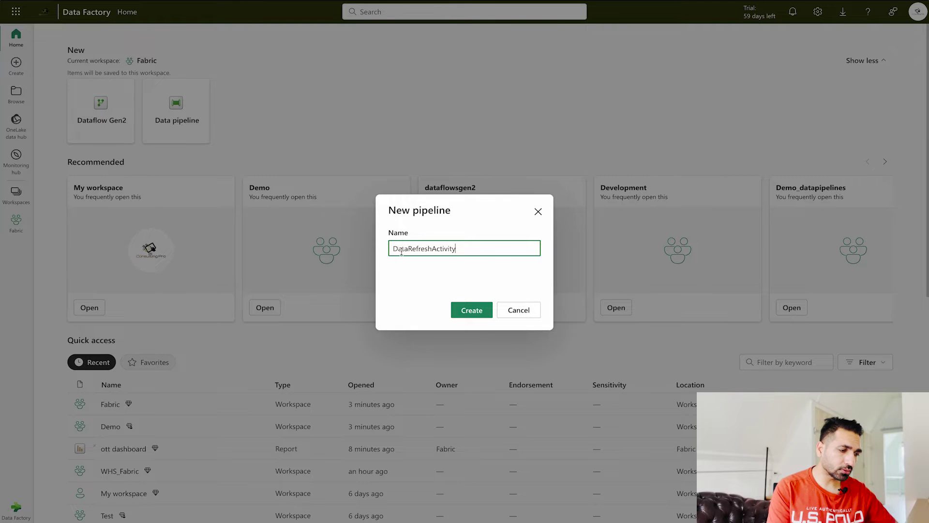
{"action": "left_click_drag", "start_coordinate": [409, 250], "coordinate": [381, 254]}
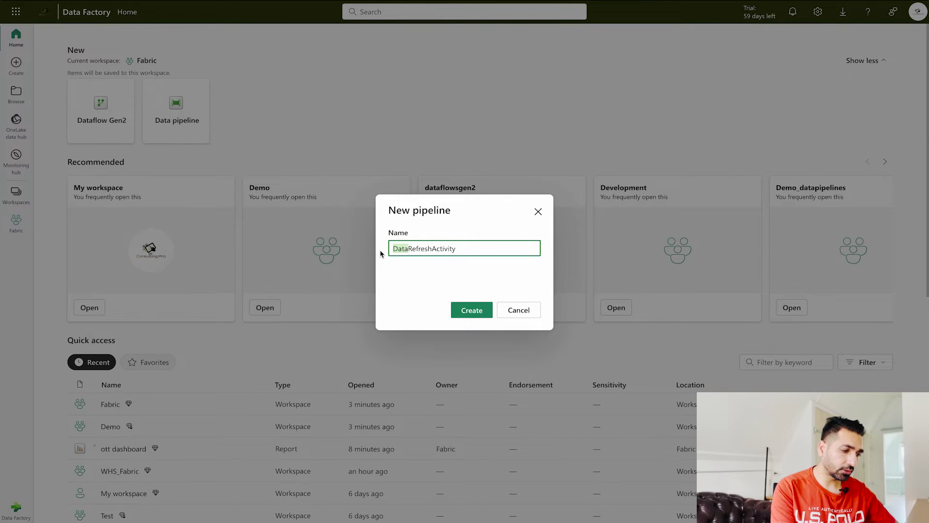
{"action": "type", "text": "SemanticMo"}
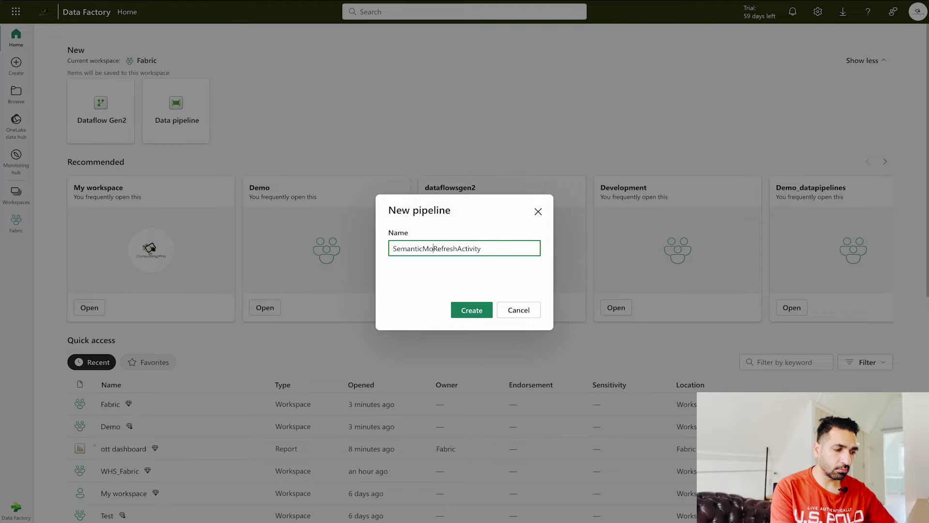
{"action": "type", "text": "del"}
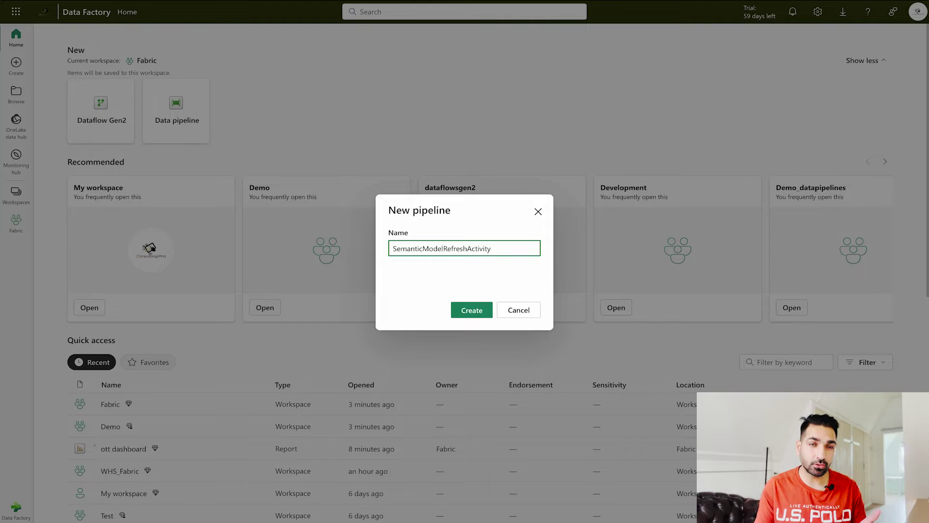
{"action": "left_click", "coordinate": [462, 310]}
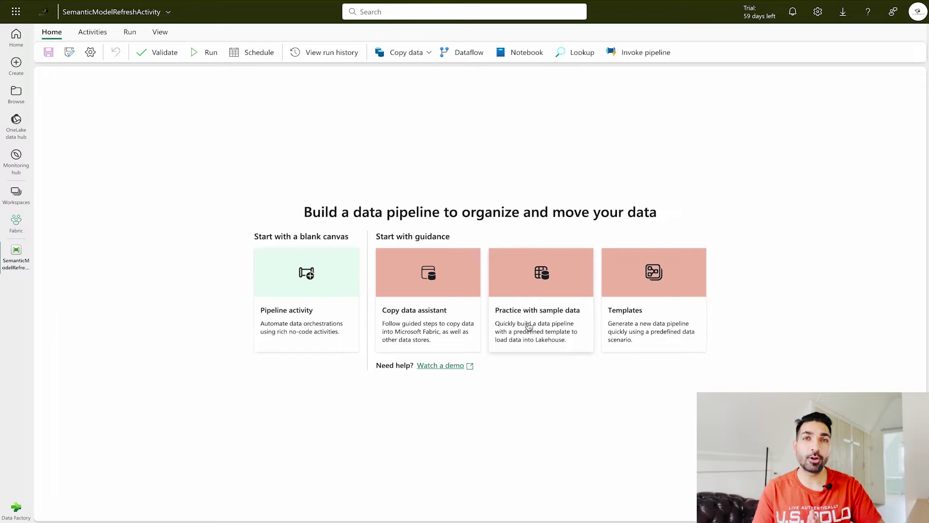
Open the Pipeline activity list and scroll down to the Orchestrate section
{"action": "left_click", "coordinate": [304, 272]}
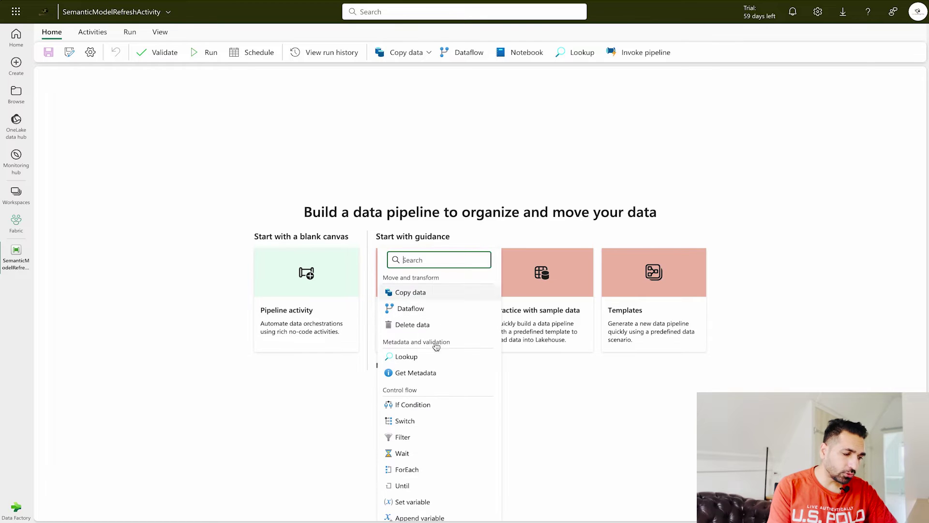
{"action": "scroll", "coordinate": [439, 392], "scroll_direction": "down", "scroll_amount": 3}
{"action": "scroll", "coordinate": [439, 393], "scroll_direction": "down", "scroll_amount": 1}
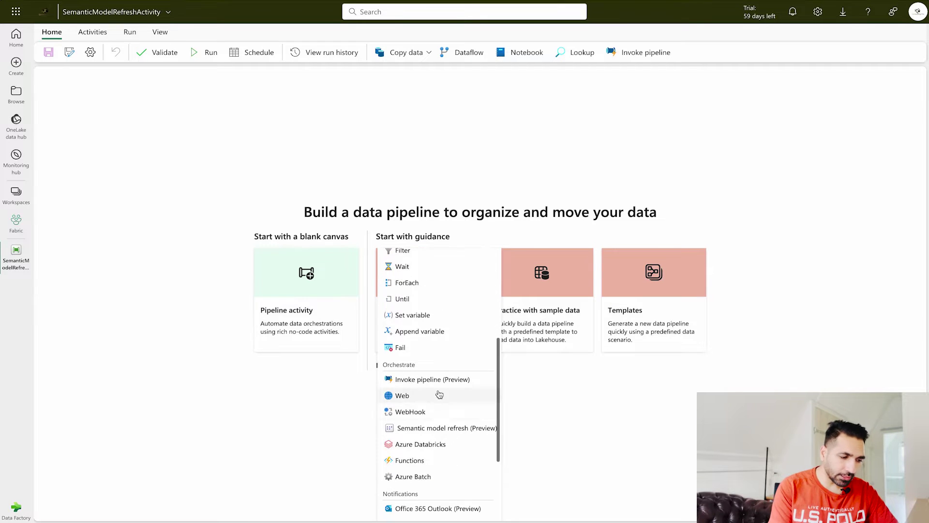
Add a Semantic model refresh (Preview) activity and name it SemanticModelRefresh
{"action": "left_click", "coordinate": [448, 434]}
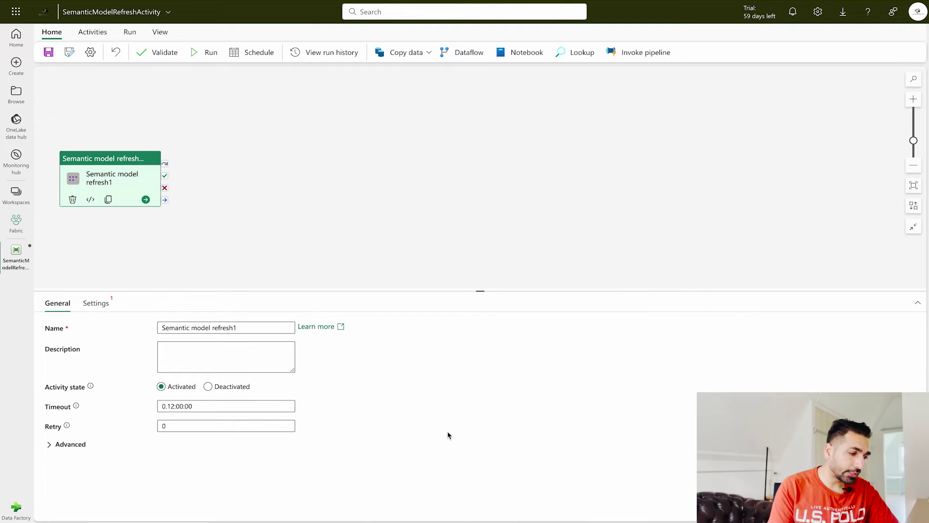
{"action": "left_click_drag", "start_coordinate": [255, 327], "coordinate": [157, 329]}
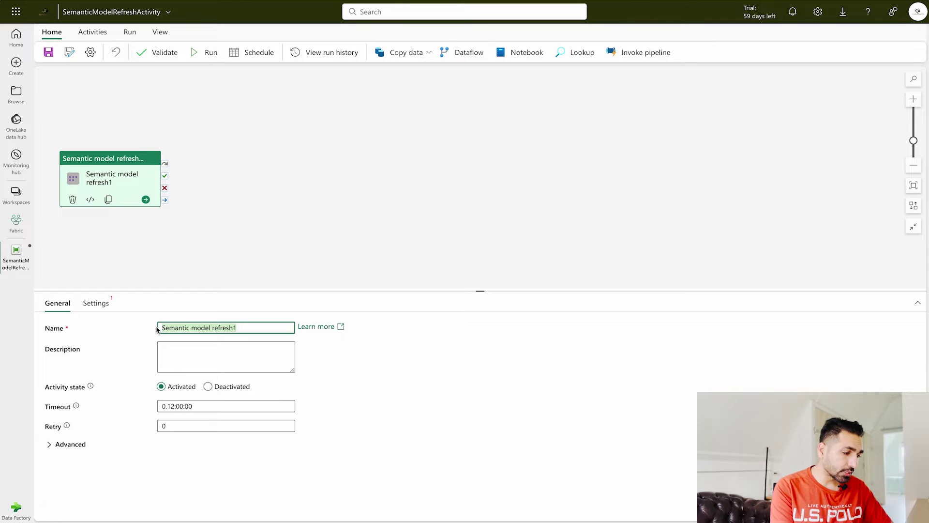
{"action": "type", "text": "Semantic"}
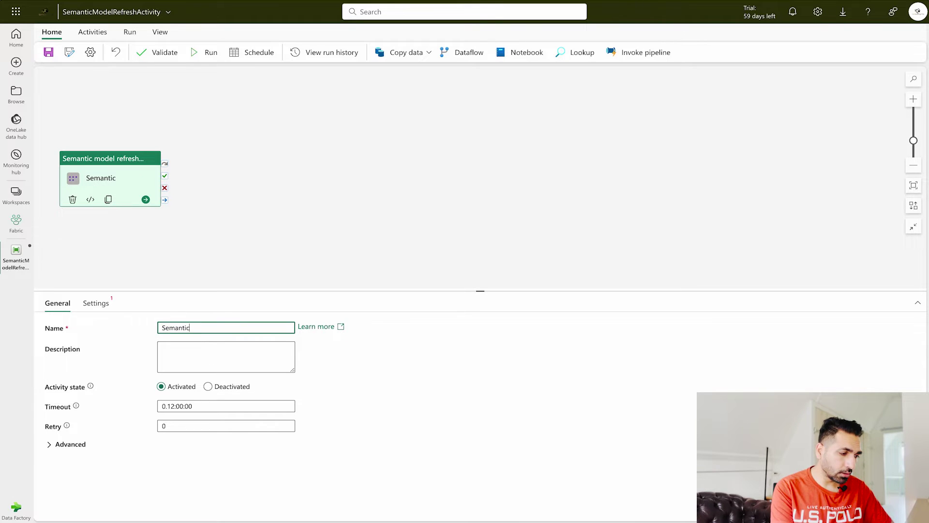
{"action": "type", "text": "ModelRefresh"}
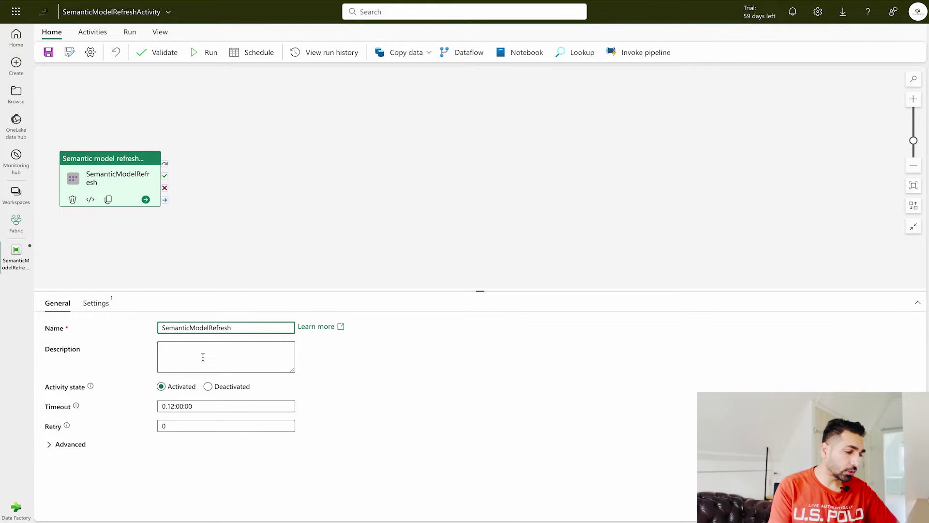
{"action": "left_click", "coordinate": [66, 446]}
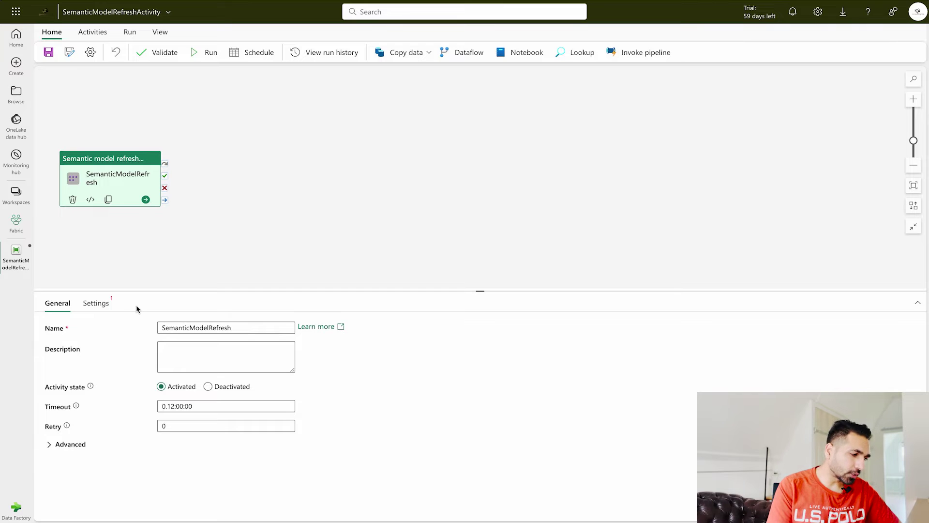
Centre the refresh activity on the canvas and open a New connection dialog from Settings
{"action": "left_click", "coordinate": [98, 303]}
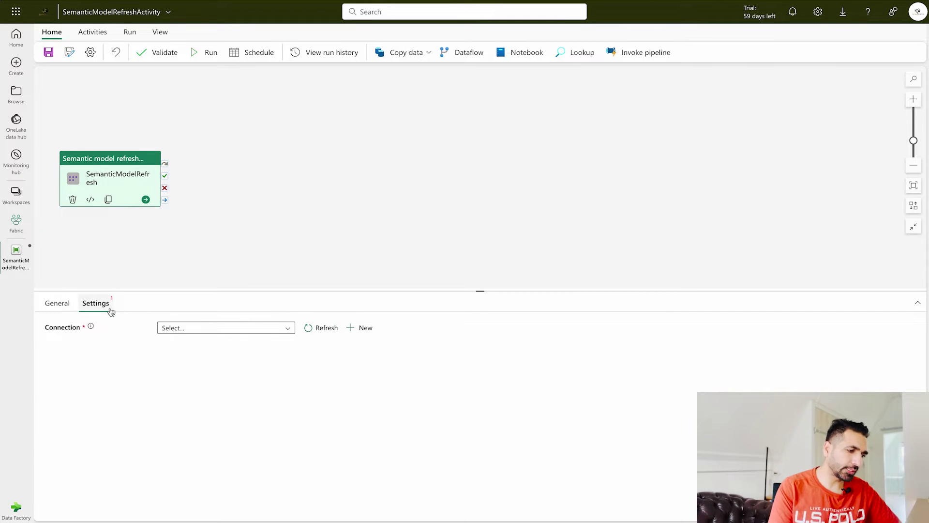
{"action": "left_click_drag", "start_coordinate": [110, 159], "coordinate": [369, 141]}
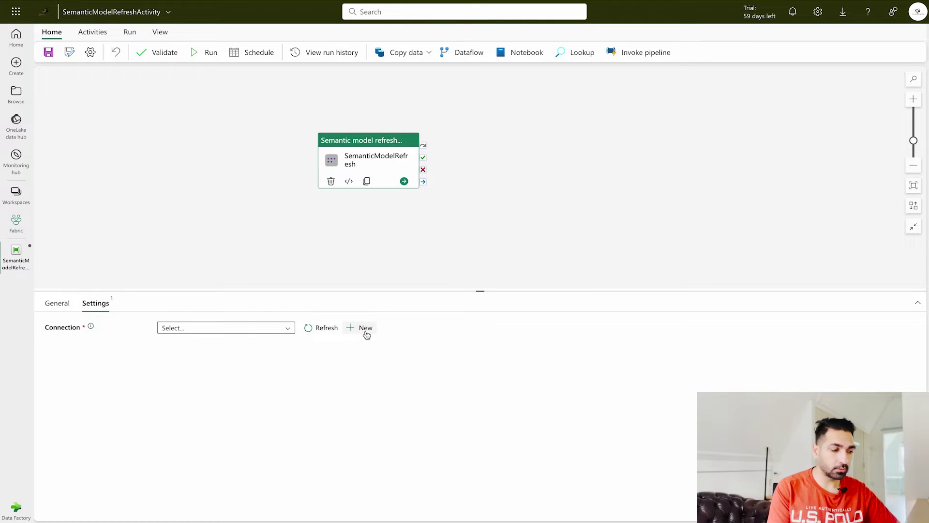
{"action": "left_click", "coordinate": [284, 333]}
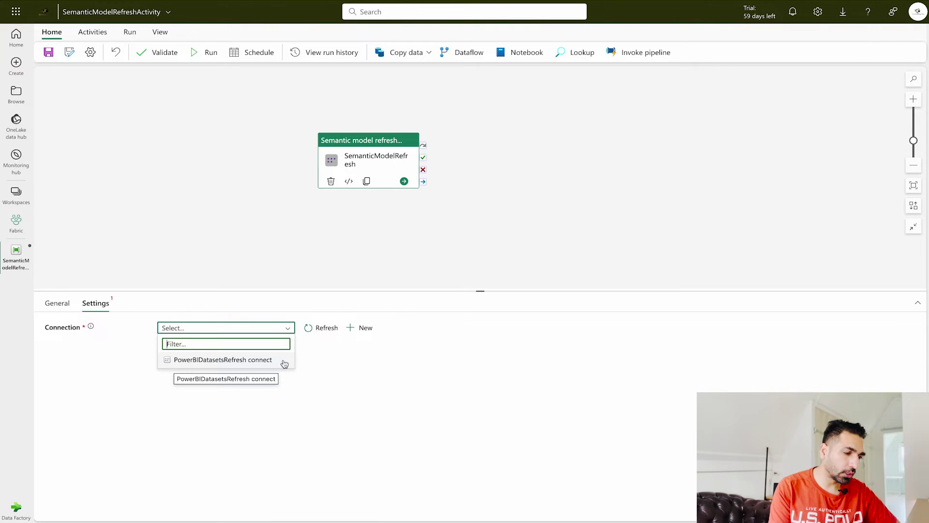
{"action": "left_click", "coordinate": [336, 364]}
{"action": "left_click", "coordinate": [361, 329]}
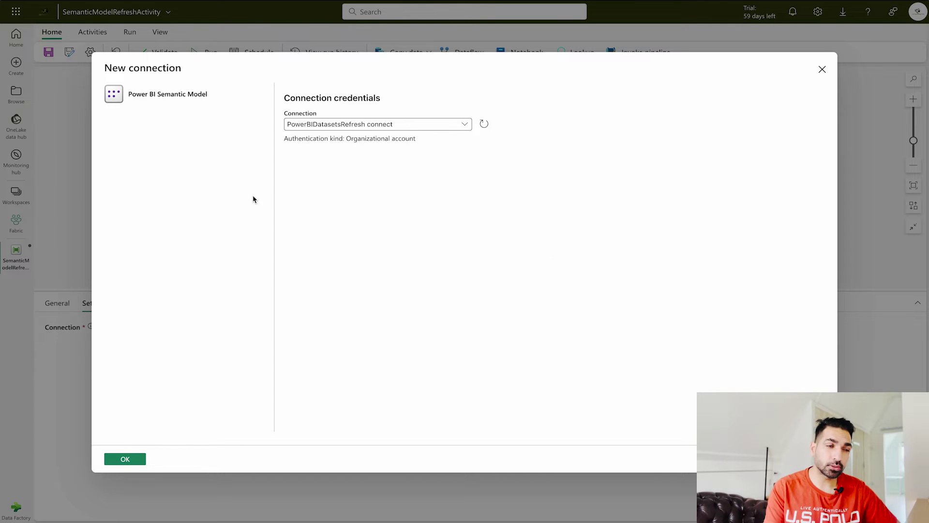
Create a new Power BI Semantic Model connection, sign in with the organizational account, and confirm
{"action": "left_click", "coordinate": [421, 125]}
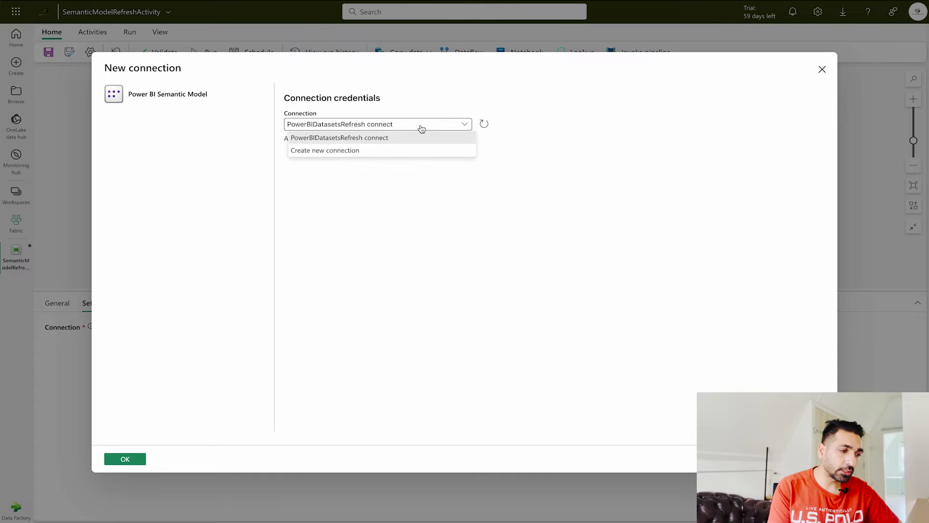
{"action": "left_click", "coordinate": [344, 153]}
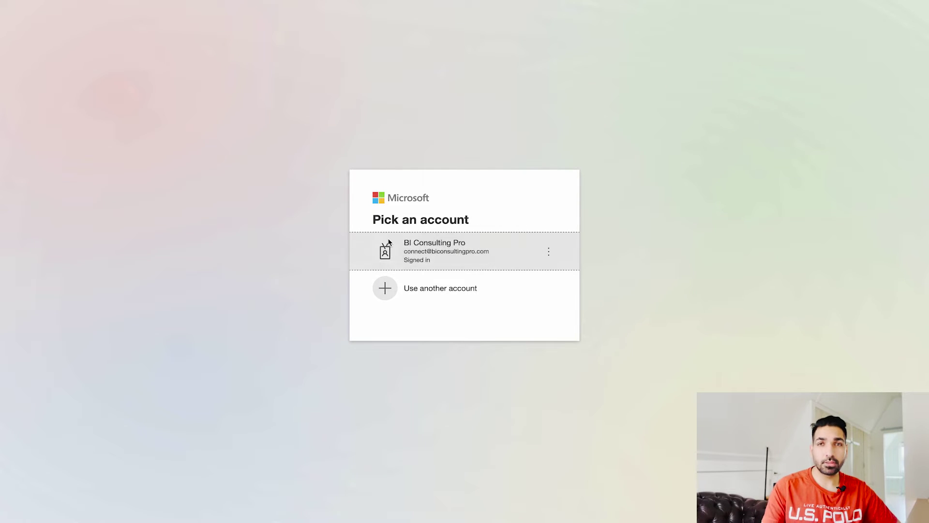
{"action": "left_click", "coordinate": [389, 241]}
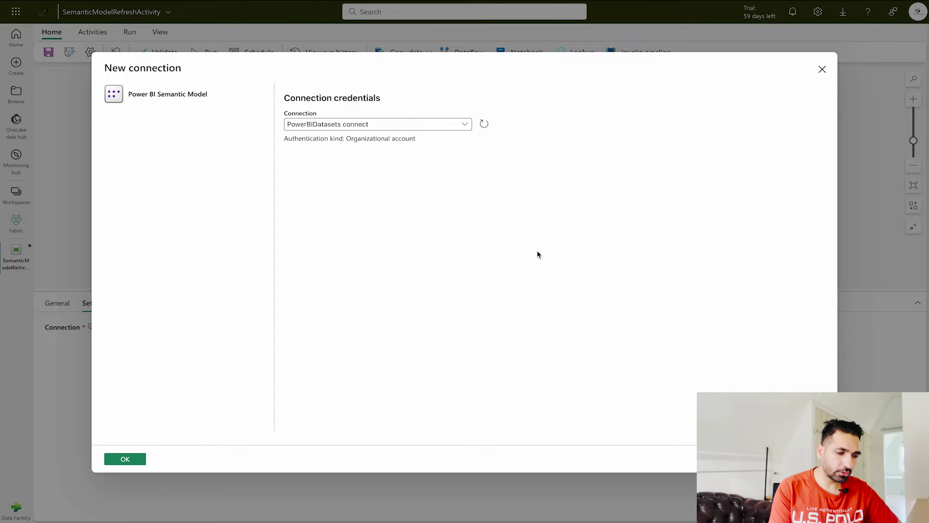
{"action": "left_click", "coordinate": [131, 458]}
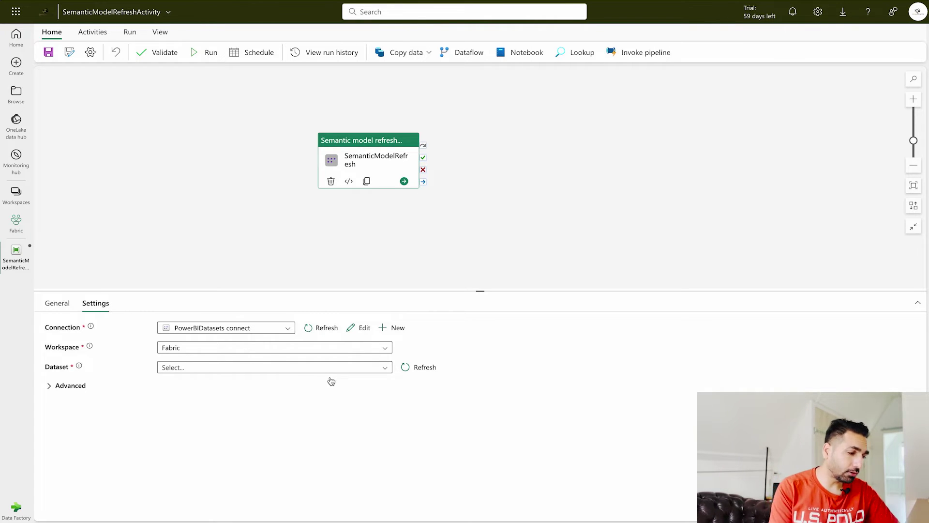
Select AdventureWorksDW as the dataset and expand the Advanced refresh options
{"action": "left_click", "coordinate": [202, 370]}
{"action": "left_click", "coordinate": [213, 413]}
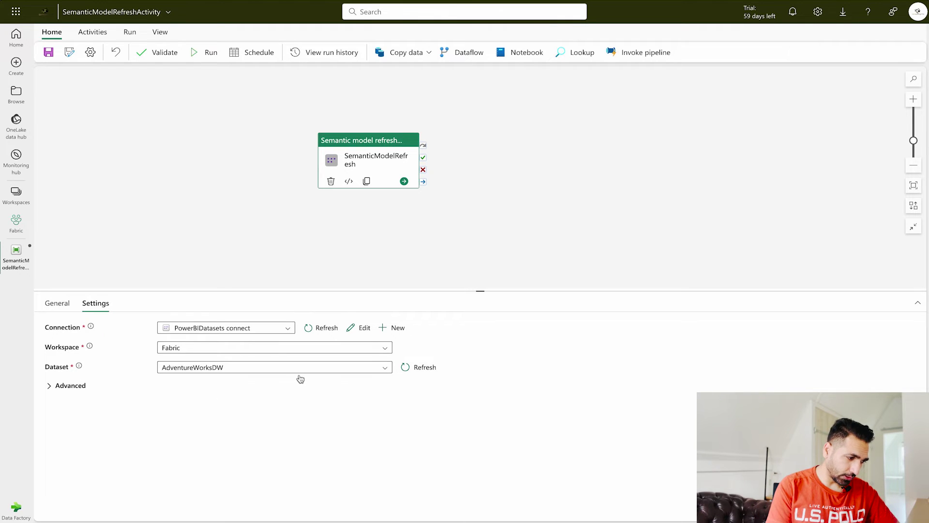
{"action": "left_click", "coordinate": [51, 387]}
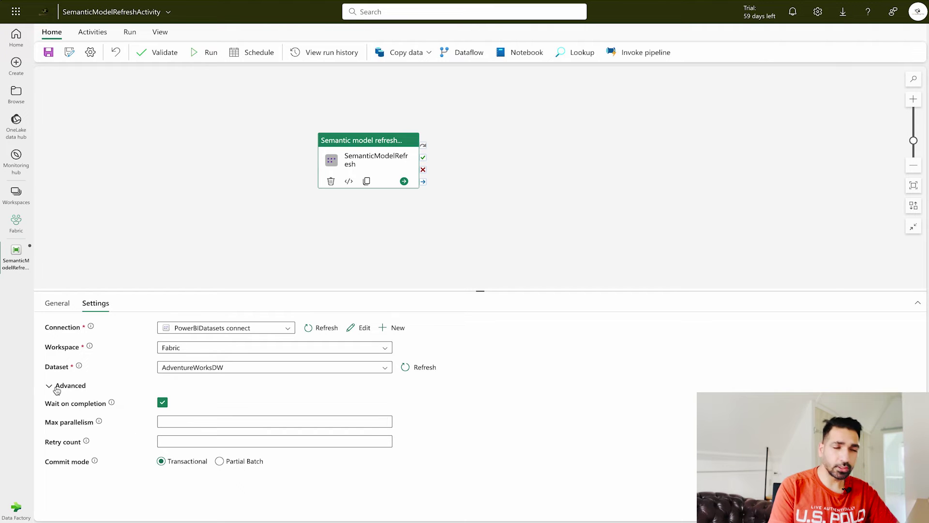
Collapse Advanced and save SemanticModelRefreshActivity from the Home ribbon
{"action": "left_click", "coordinate": [54, 390]}
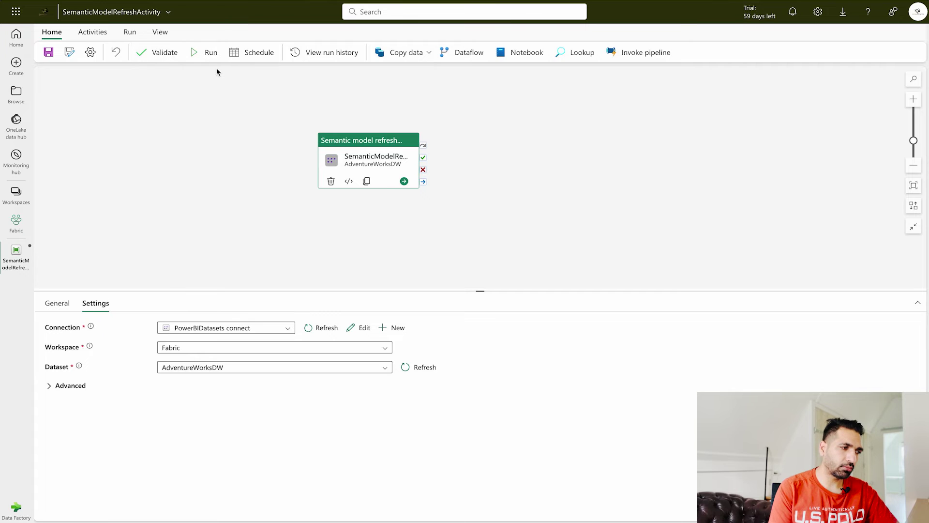
{"action": "left_click", "coordinate": [48, 52]}
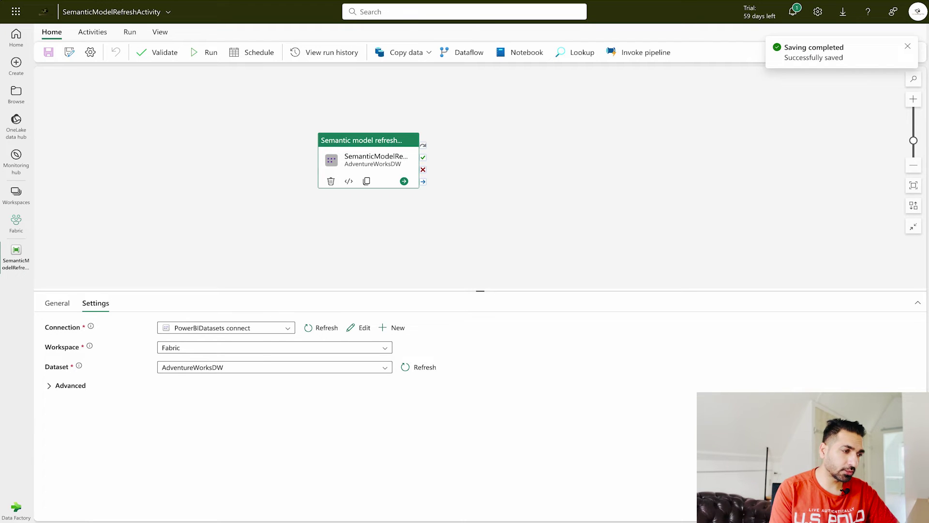
Review the pipeline's Schedule panel to confirm scheduled runs are off, then close it
{"action": "left_click", "coordinate": [252, 56]}
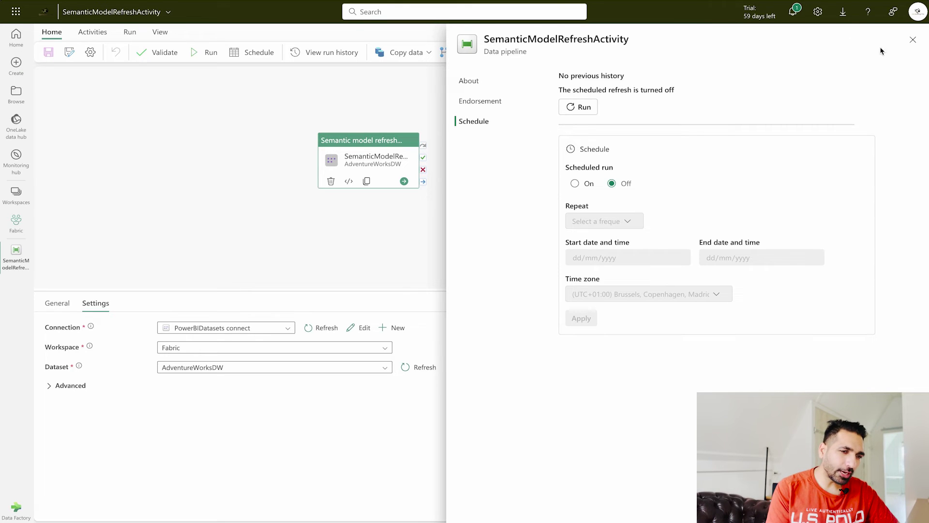
{"action": "left_click", "coordinate": [912, 39]}
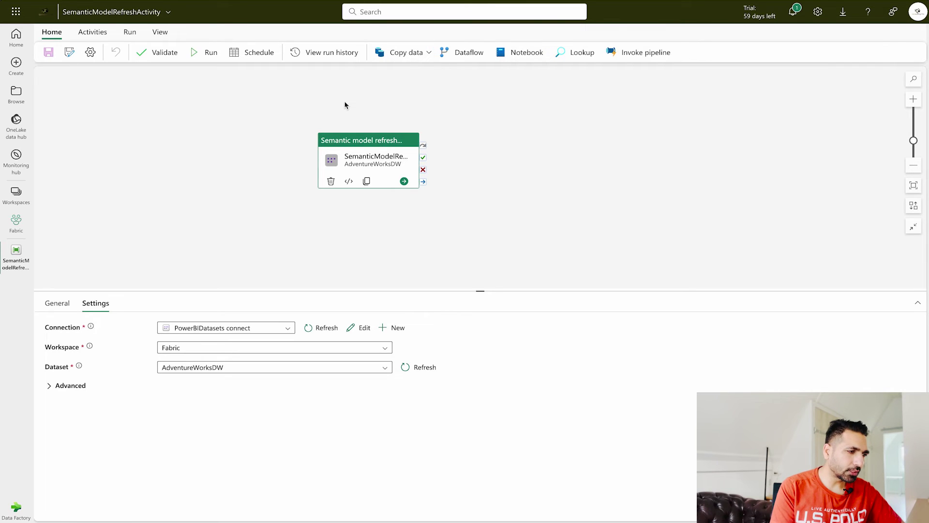
Add a Notebook activity, place Notebook1 left of the refresh activity, and connect it on success
{"action": "left_click", "coordinate": [89, 36]}
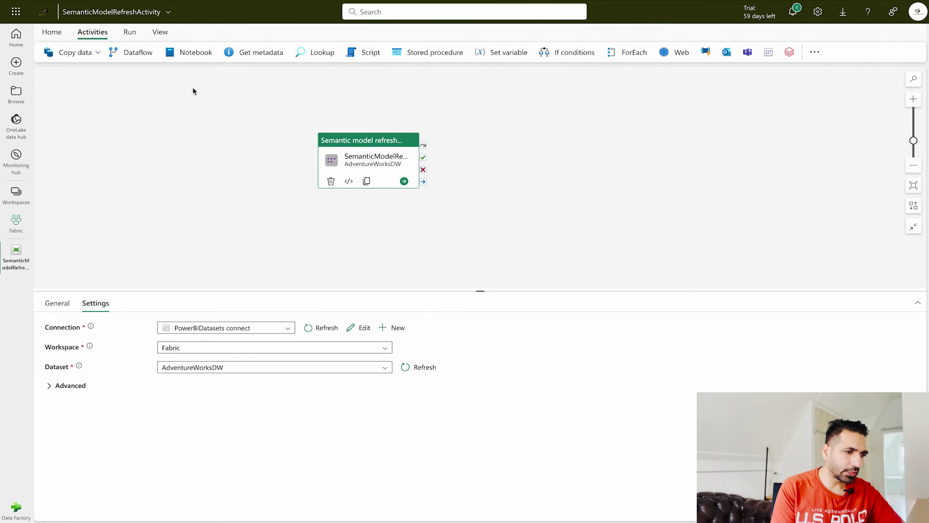
{"action": "left_click", "coordinate": [196, 52]}
{"action": "left_click_drag", "start_coordinate": [472, 143], "coordinate": [181, 150]}
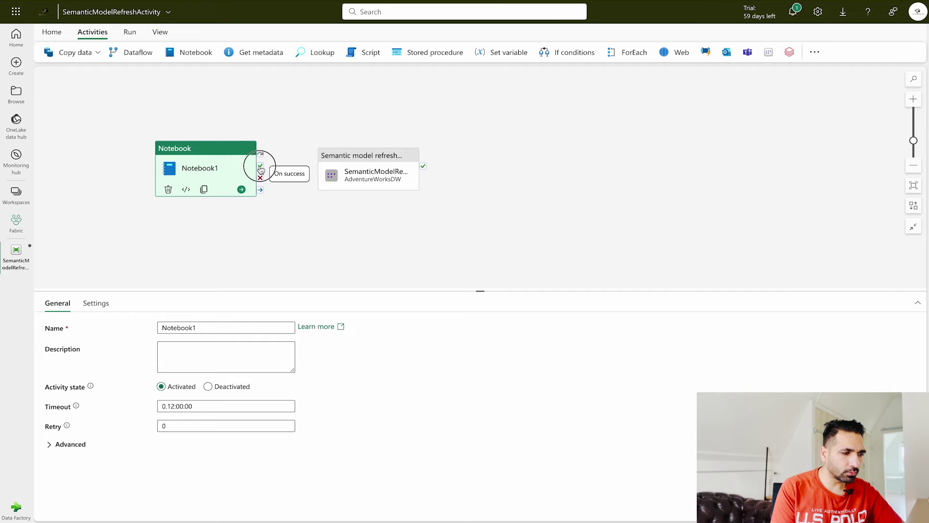
{"action": "left_click_drag", "start_coordinate": [260, 189], "coordinate": [337, 181]}
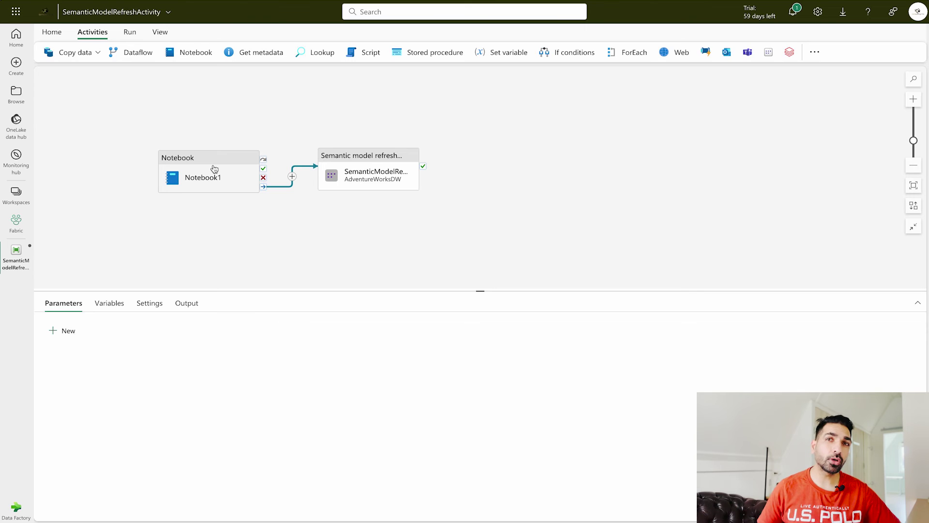
Delete the Notebook1 activity, leaving only the semantic model refresh activity
{"action": "left_click", "coordinate": [246, 157]}
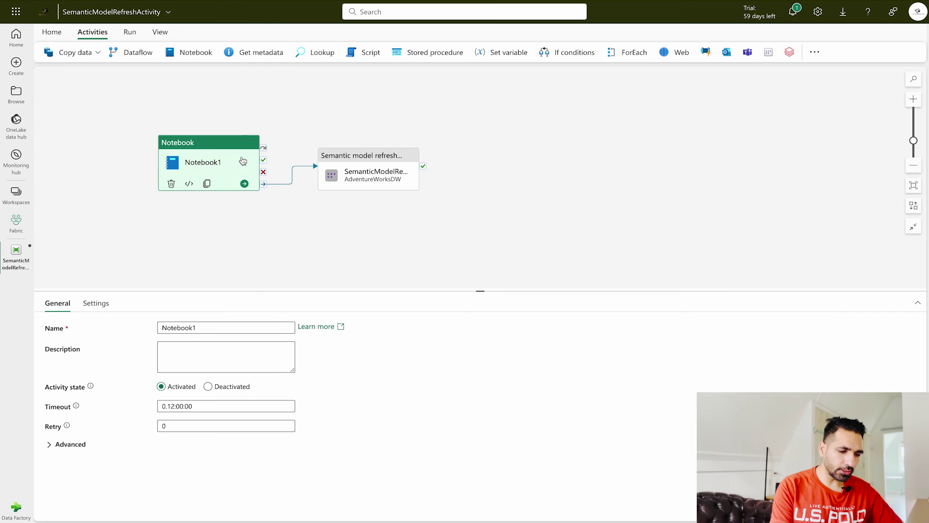
{"action": "key", "text": "Delete"}
{"action": "left_click", "coordinate": [338, 157]}
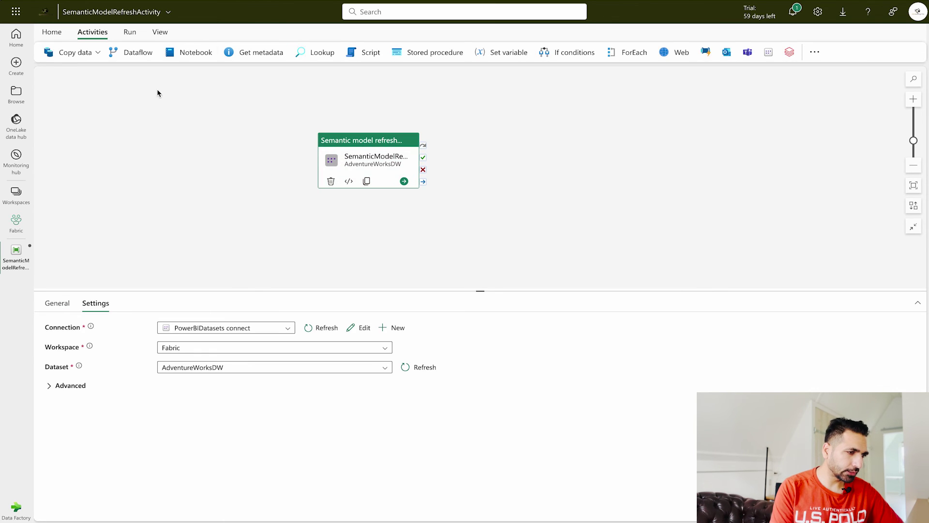
Save and run the pipeline, then view the error details of the failed SemanticModelRefresh activity
{"action": "left_click", "coordinate": [62, 33]}
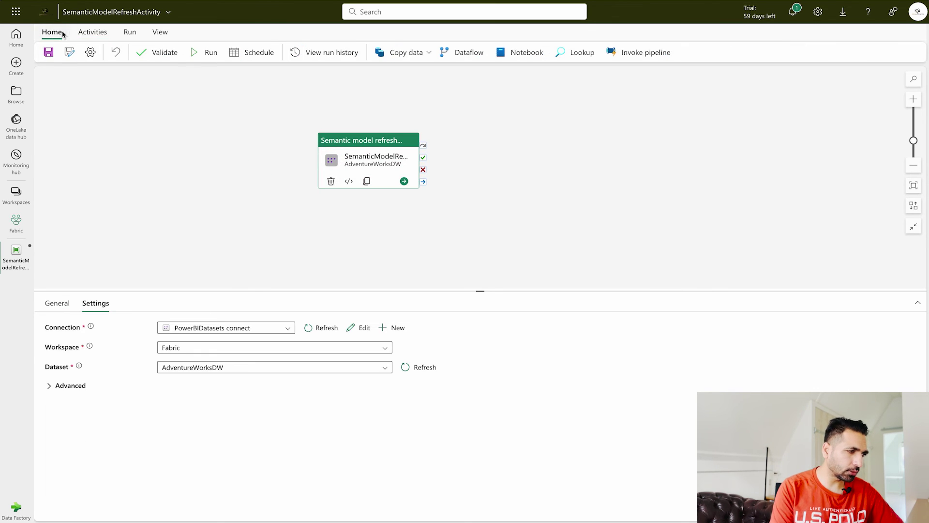
{"action": "left_click", "coordinate": [208, 54]}
{"action": "left_click", "coordinate": [462, 299]}
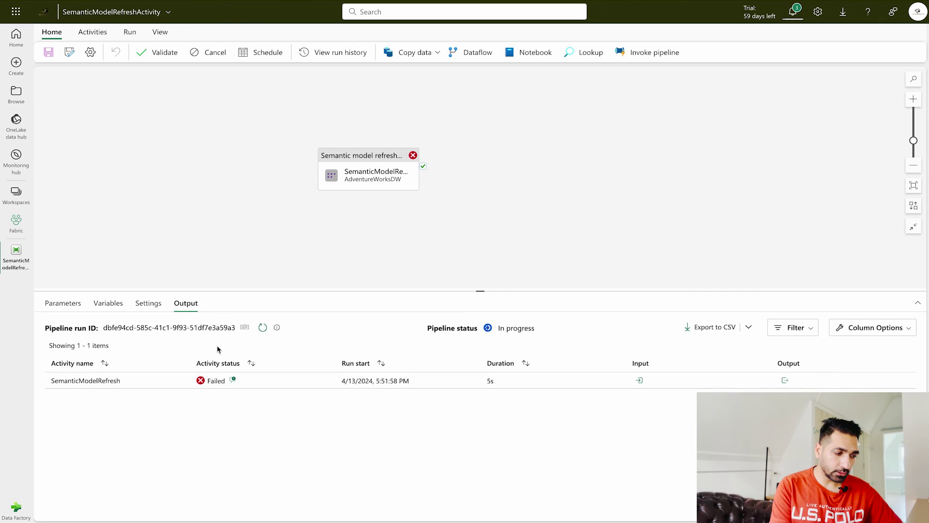
{"action": "left_click", "coordinate": [237, 383]}
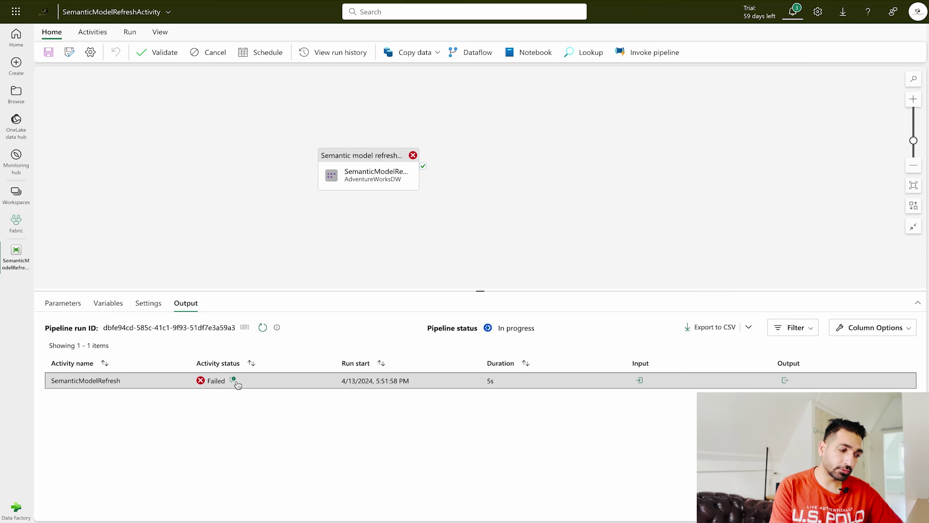